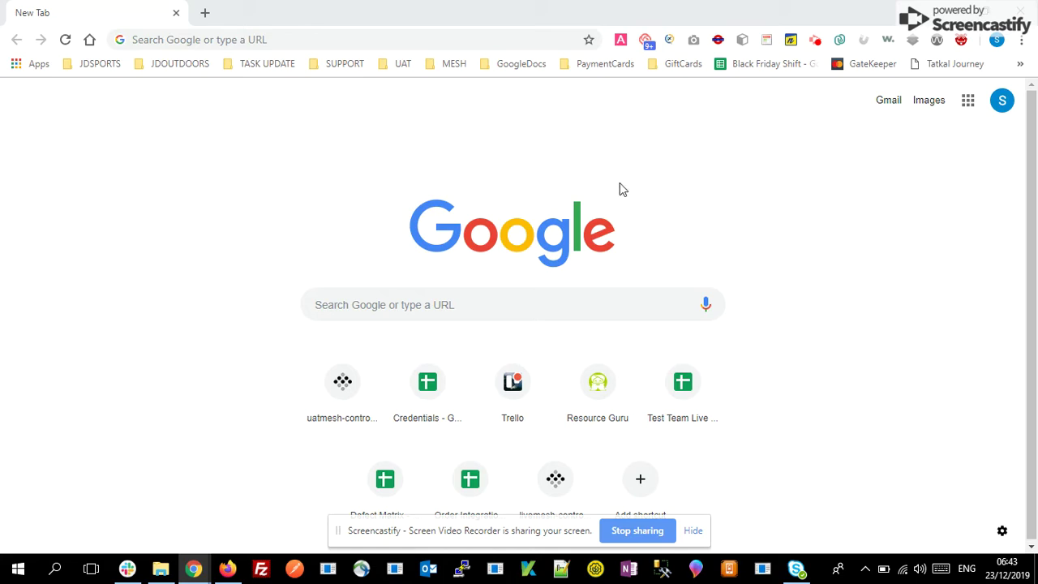
# Step: Search for friends2support, open the main F2S website, and bring up the Post Blood Request form
pyautogui.click(353, 39)
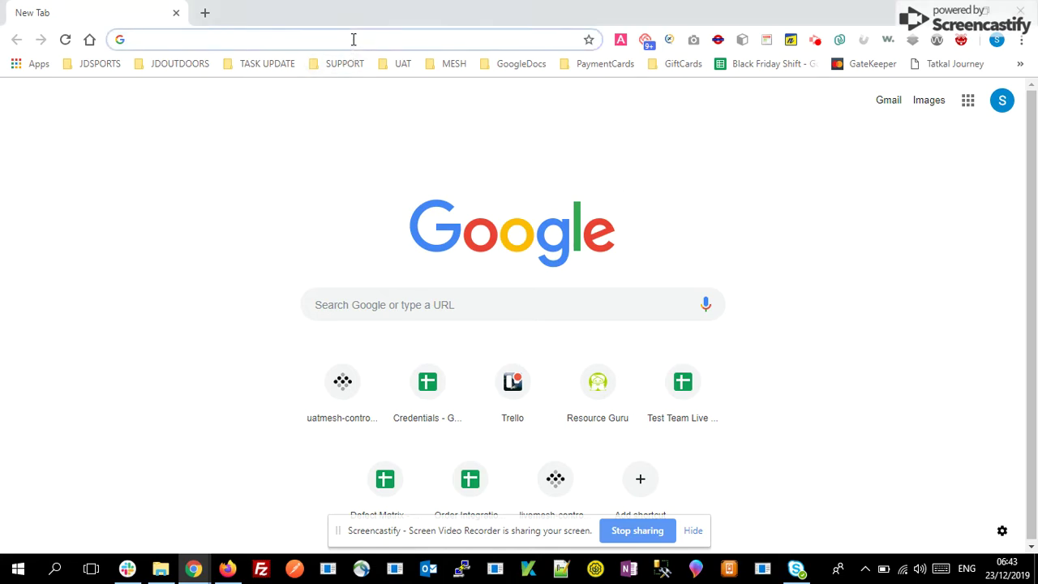
pyautogui.write('f')
pyautogui.press('Return')
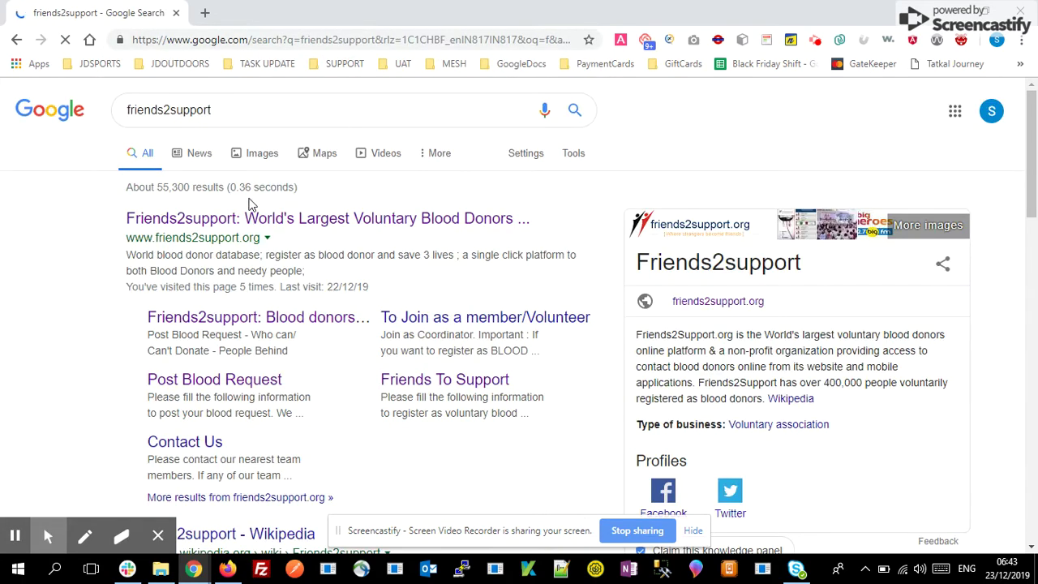
pyautogui.click(142, 218)
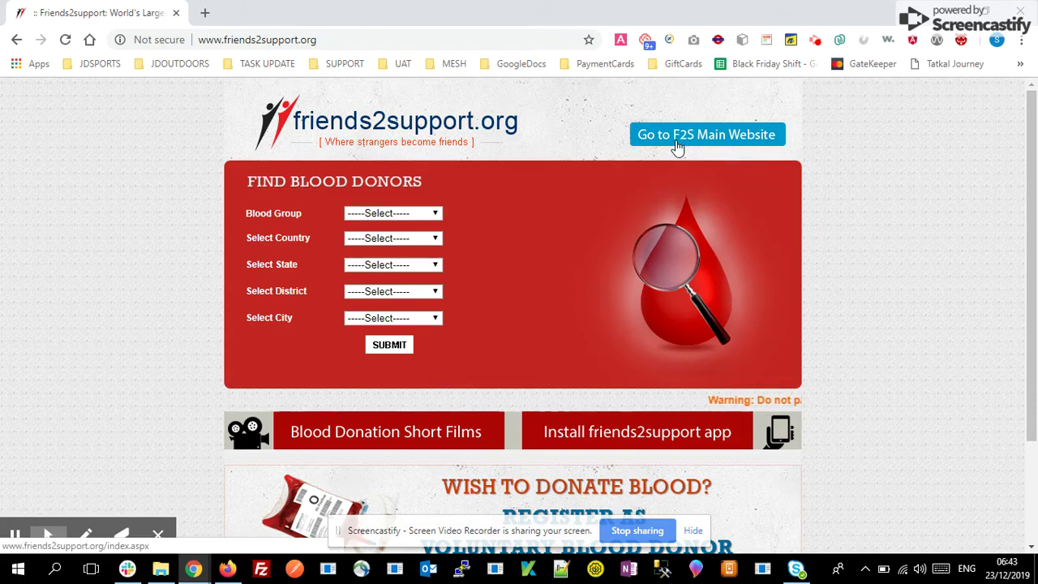
pyautogui.click(720, 138)
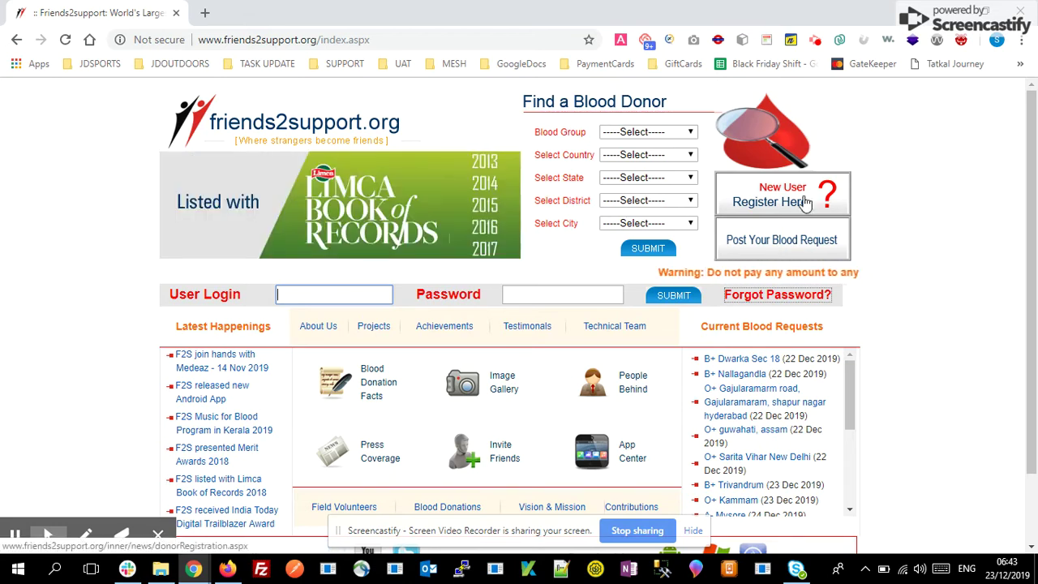
pyautogui.click(783, 244)
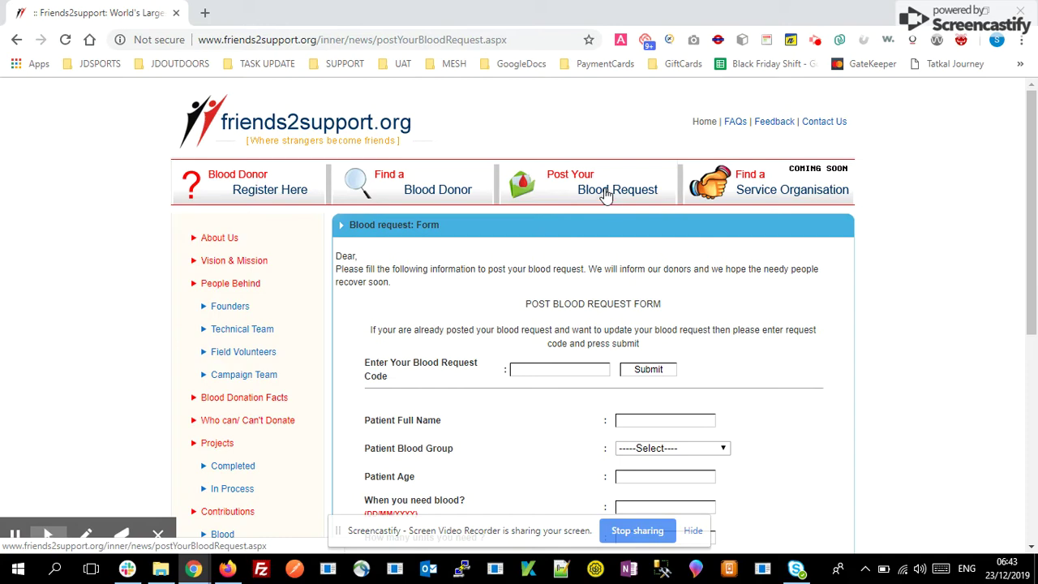
# Step: Scroll through the blank Post Blood Request form, from request code down to patient address
pyautogui.scroll(-2, 587, 243)
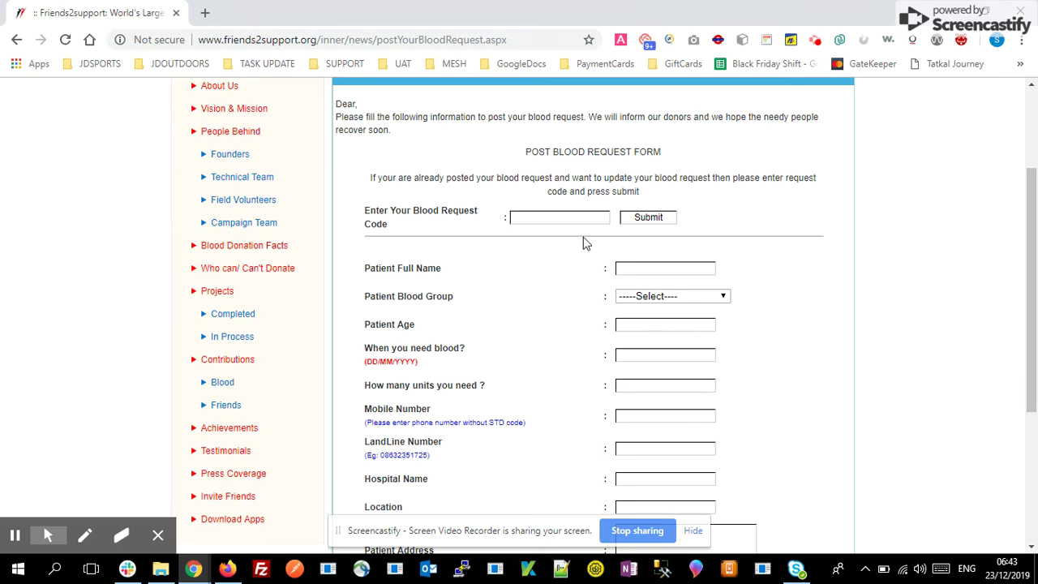
pyautogui.scroll(2, 582, 240)
pyautogui.scroll(-2, 581, 240)
pyautogui.scroll(-1, 533, 217)
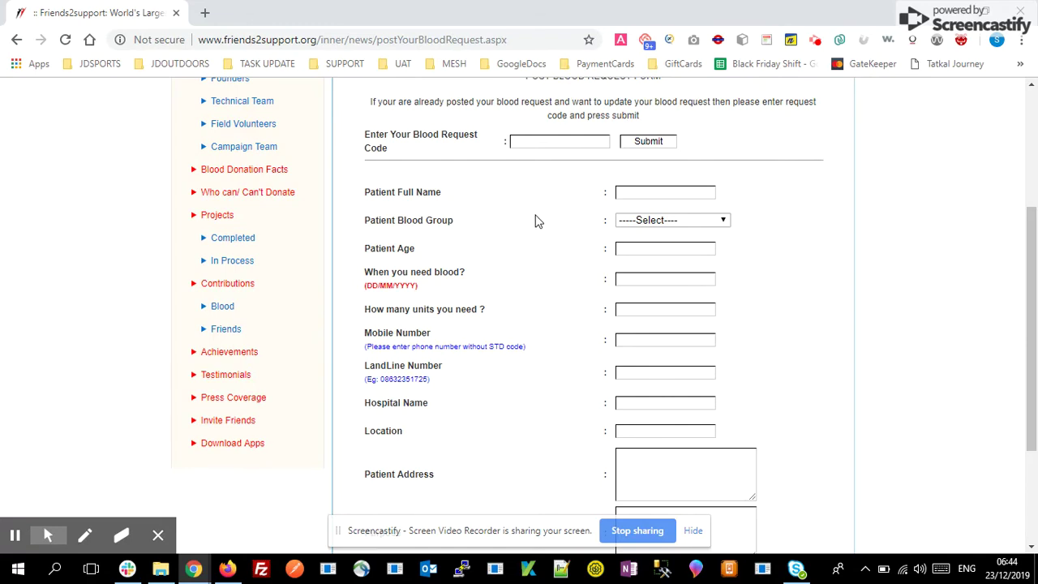
pyautogui.scroll(-1, 533, 219)
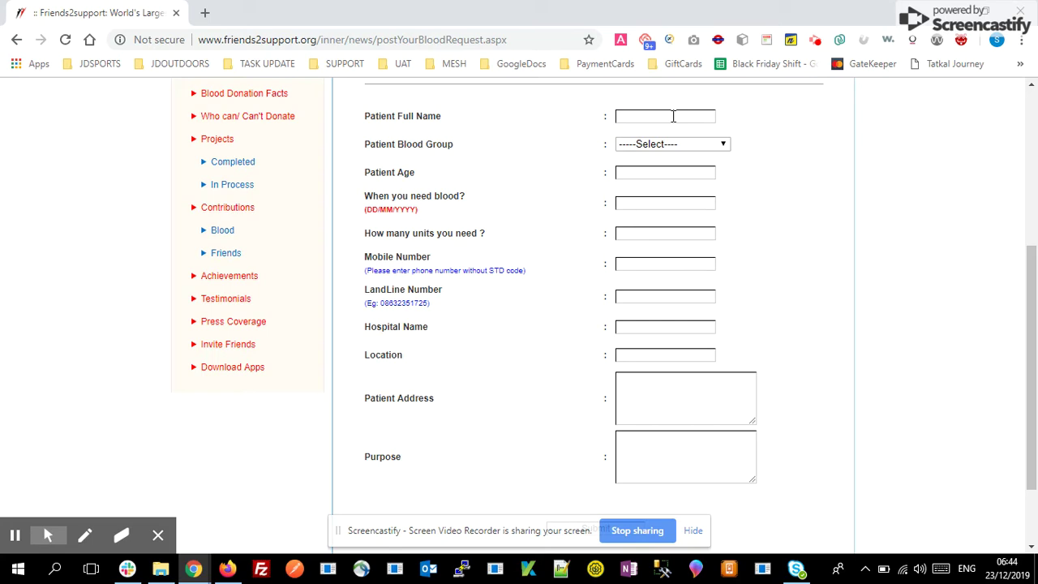
pyautogui.click(724, 145)
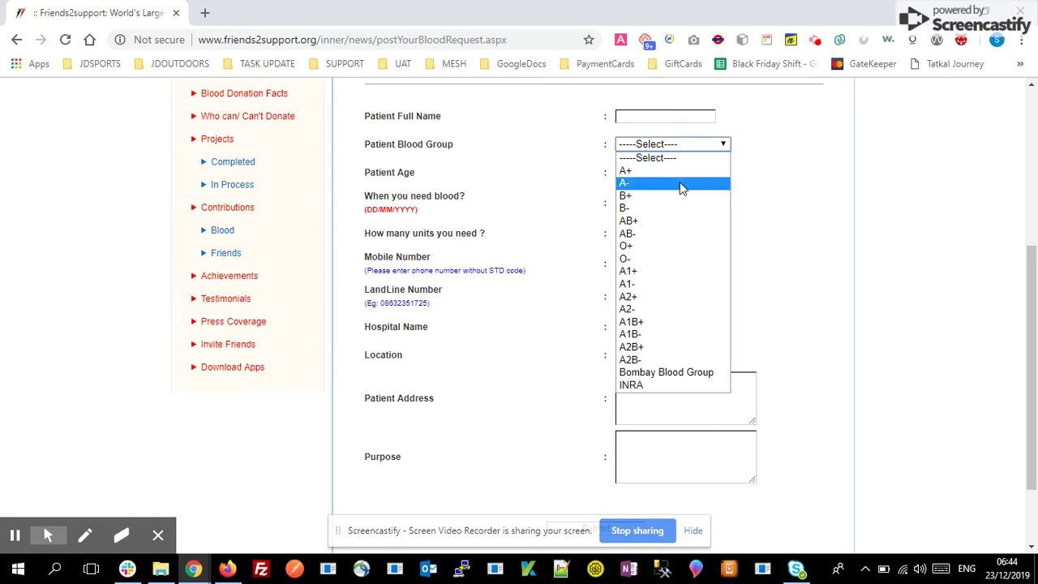
pyautogui.click(791, 173)
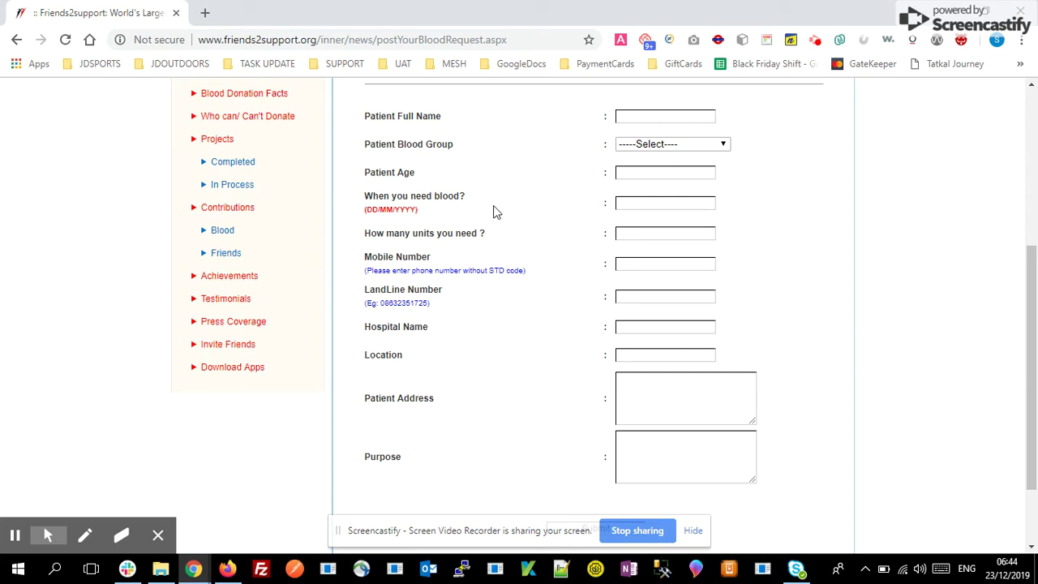
pyautogui.click(640, 202)
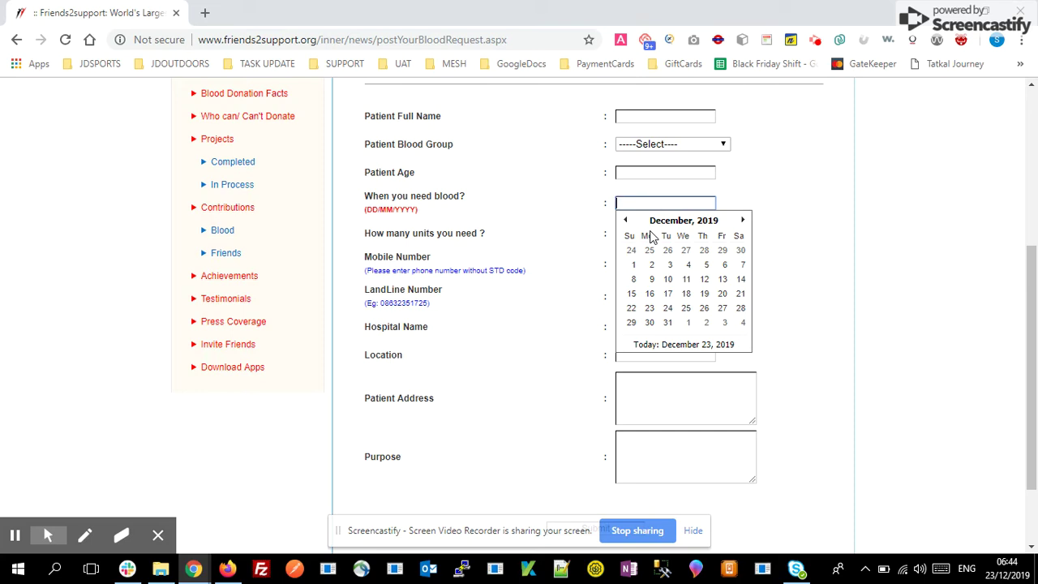
pyautogui.click(521, 240)
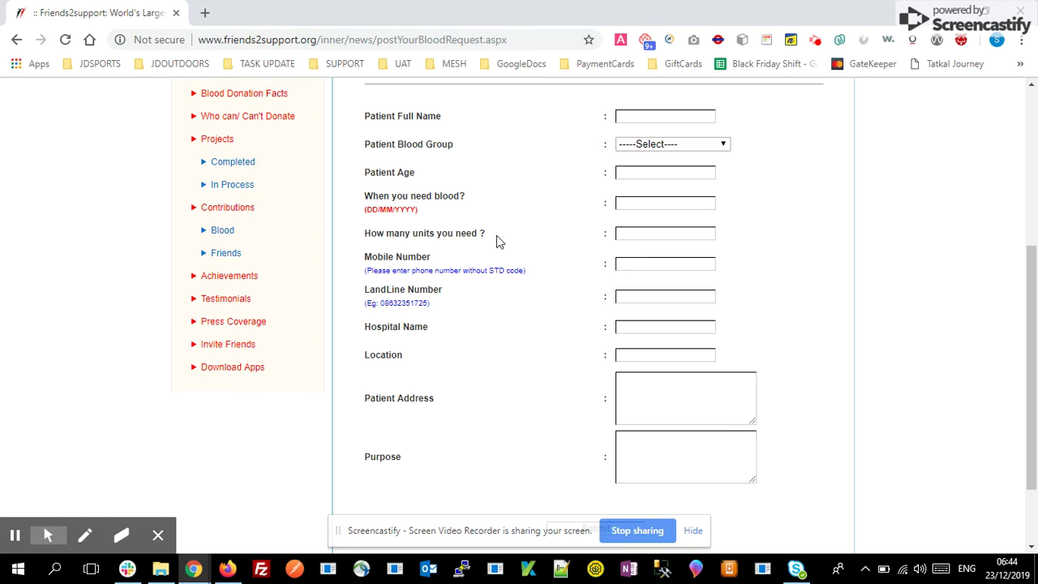
pyautogui.click(668, 236)
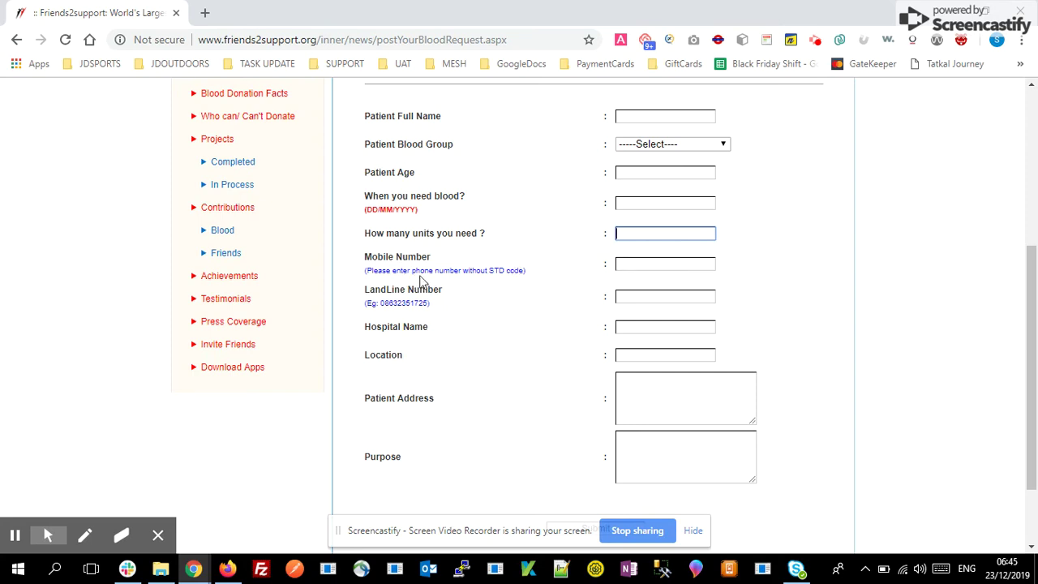
pyautogui.click(640, 264)
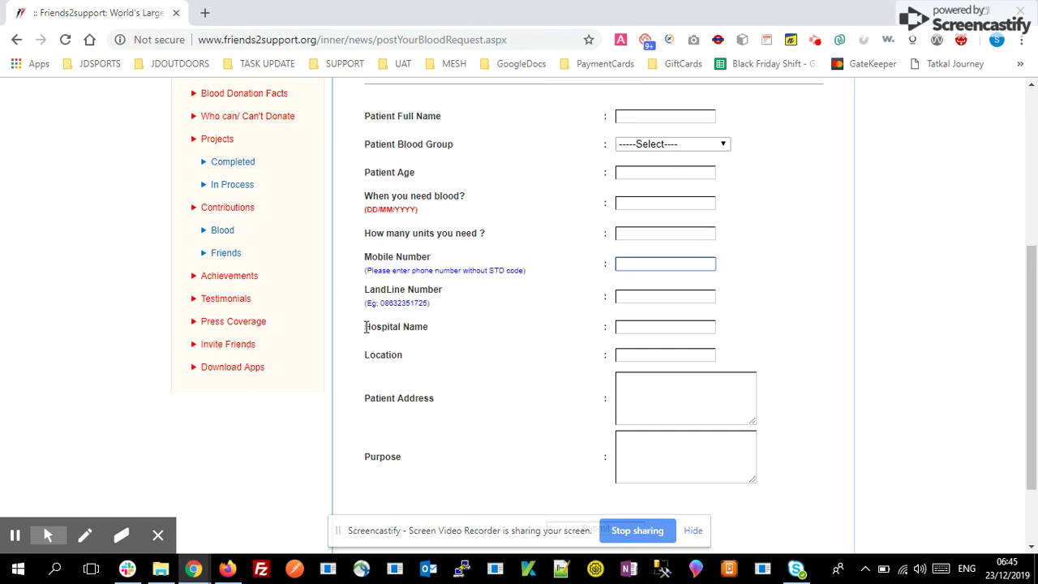
pyautogui.moveTo(366, 327); pyautogui.dragTo(433, 335)
pyautogui.click(438, 338)
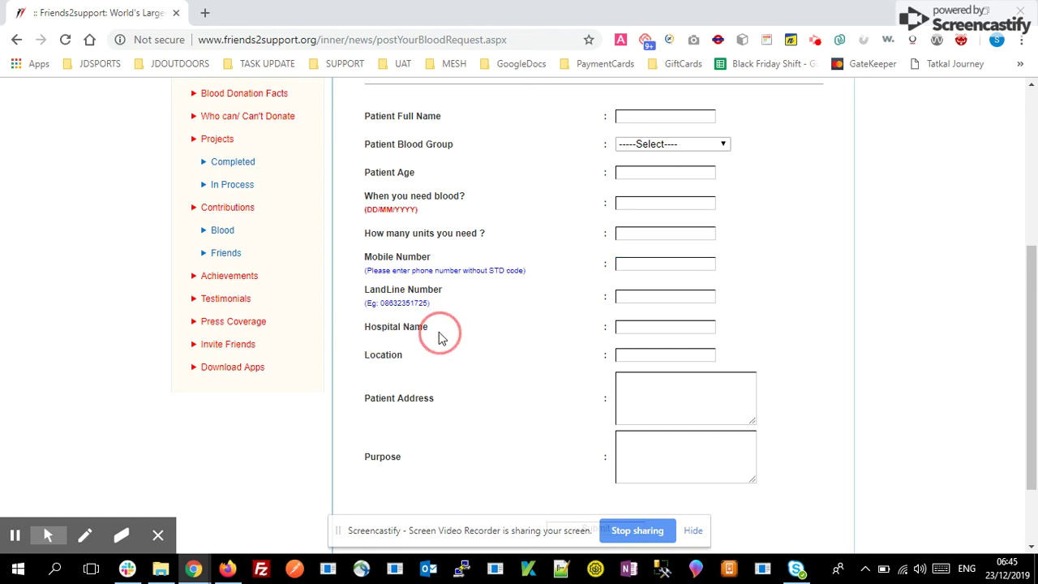
pyautogui.click(638, 325)
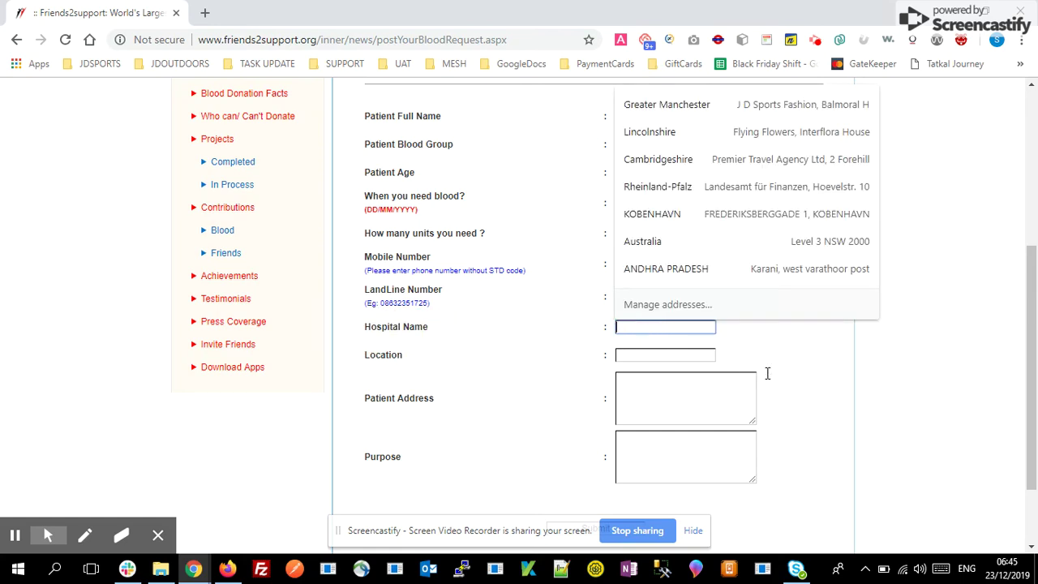
pyautogui.click(803, 356)
pyautogui.click(685, 325)
pyautogui.click(695, 354)
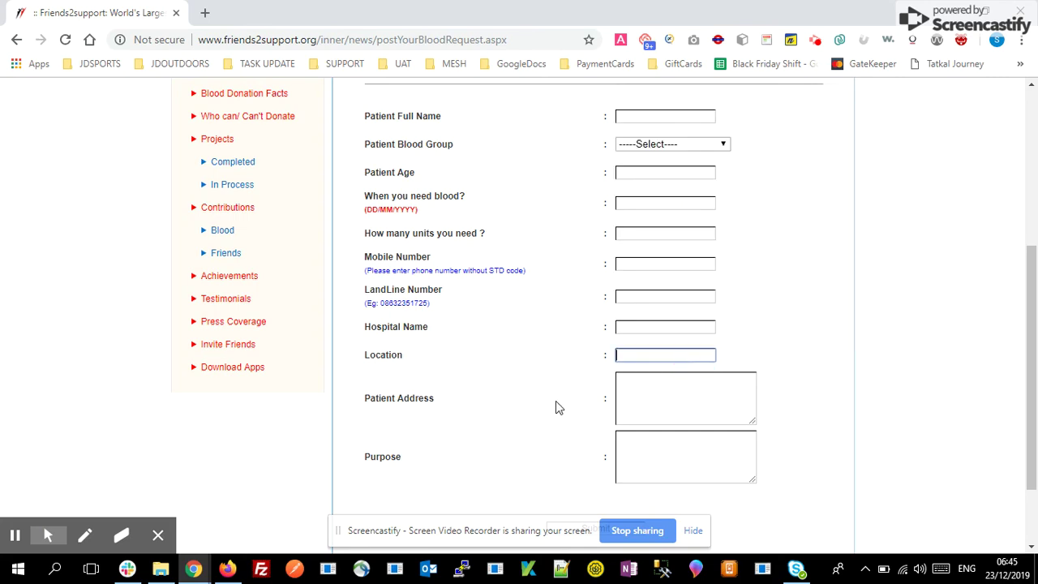
pyautogui.click(686, 383)
pyautogui.scroll(-1, 567, 410)
pyautogui.click(689, 392)
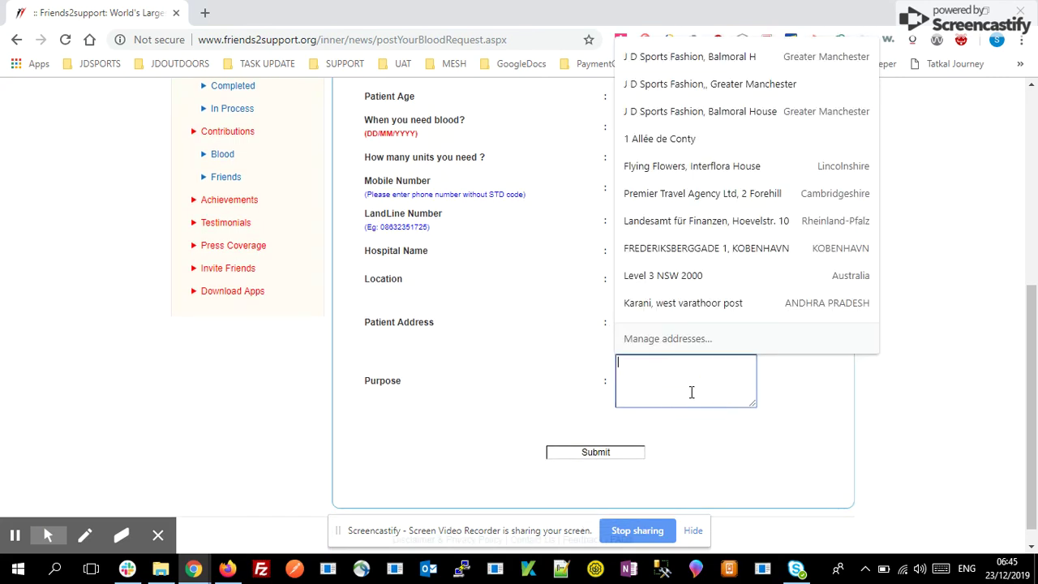
pyautogui.click(818, 391)
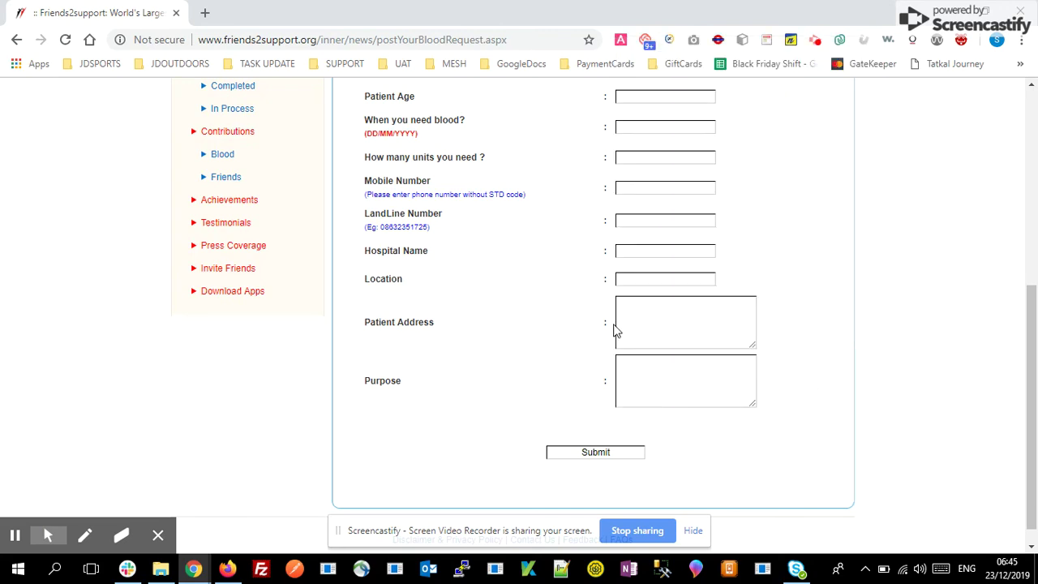
pyautogui.click(657, 372)
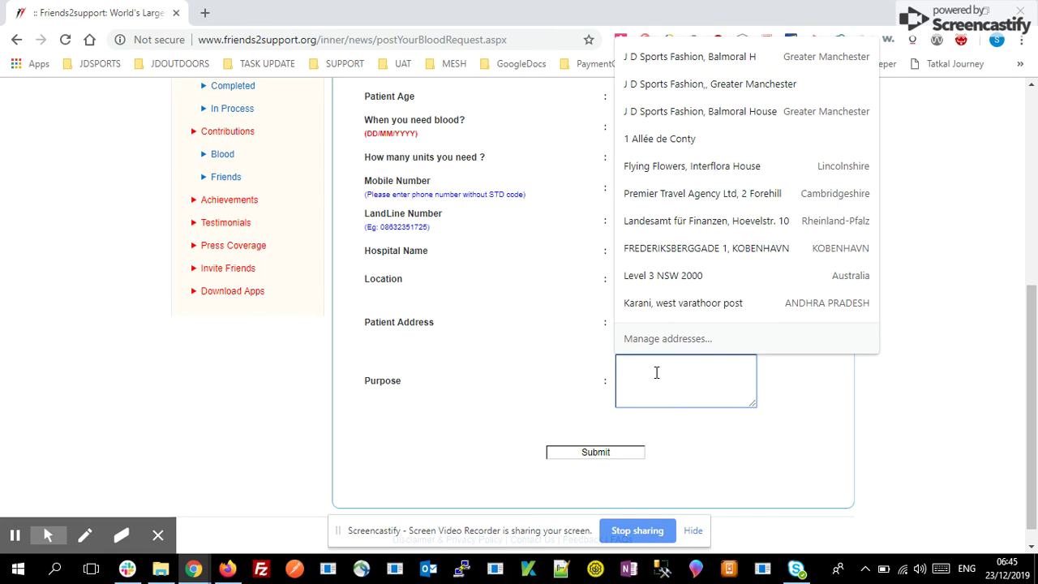
pyautogui.click(821, 401)
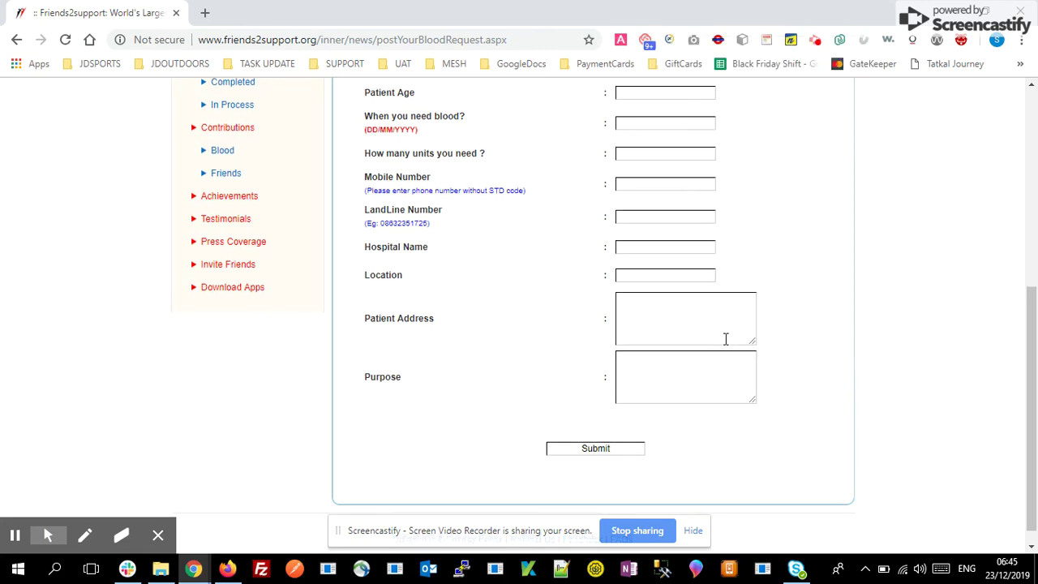
pyautogui.scroll(-1, 809, 320)
pyautogui.scroll(1, 811, 319)
pyautogui.scroll(3, 815, 320)
pyautogui.scroll(1, 821, 319)
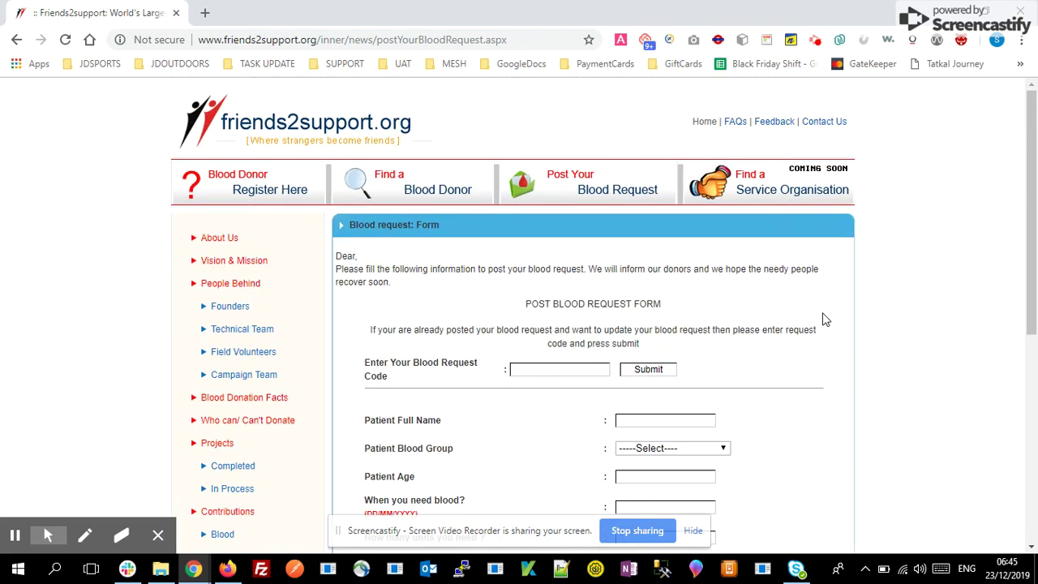
pyautogui.scroll(-1, 822, 319)
pyautogui.scroll(-4, 822, 318)
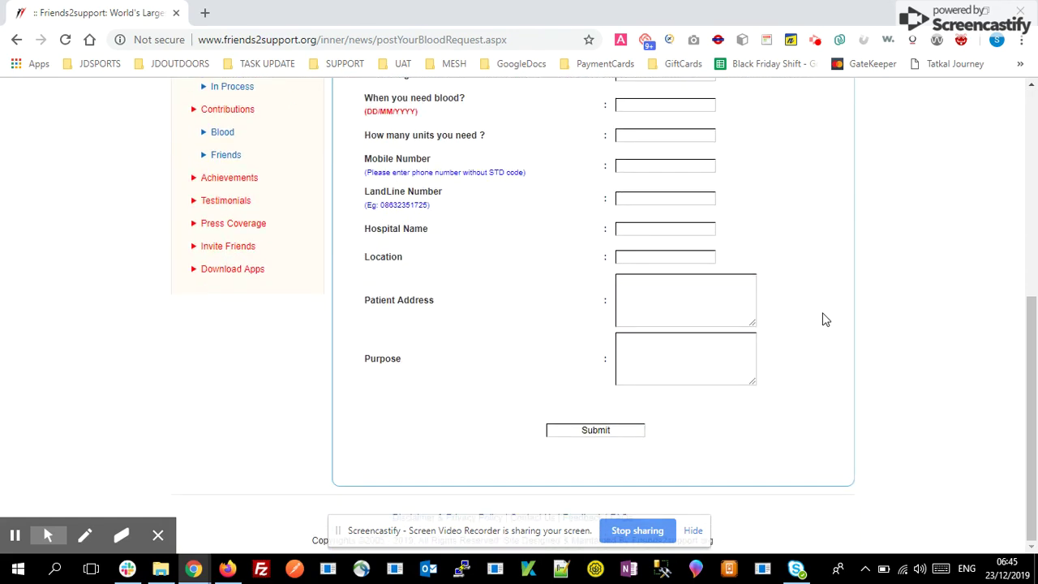